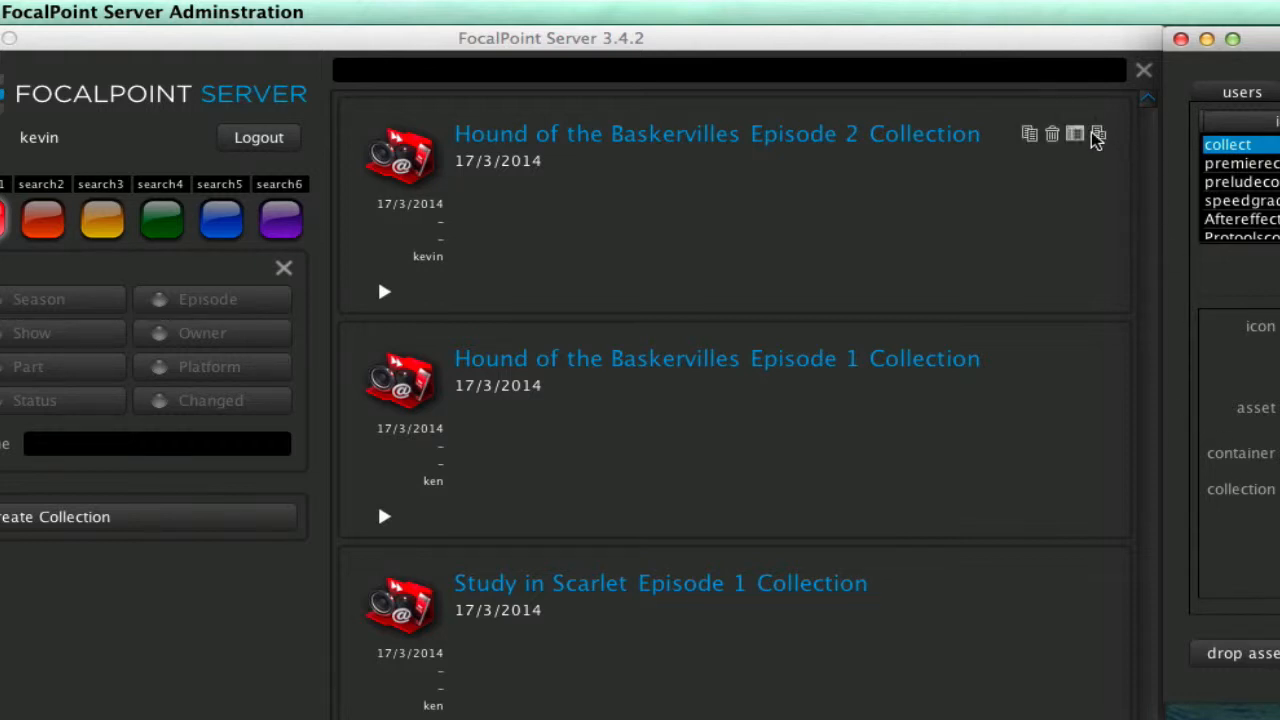
Step: View the project types available for creation in Hound of the Baskervilles Episode 2 Collection, and expand that collection
click(1093, 131)
click(1097, 134)
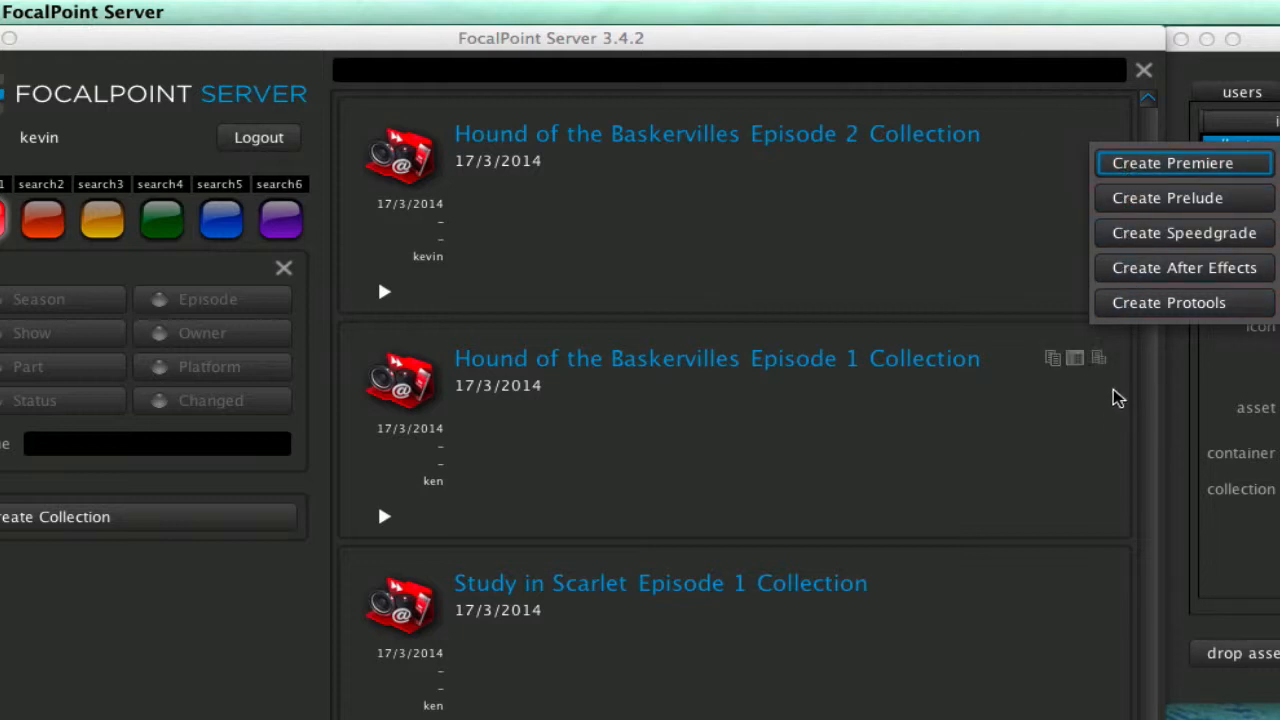
click(774, 224)
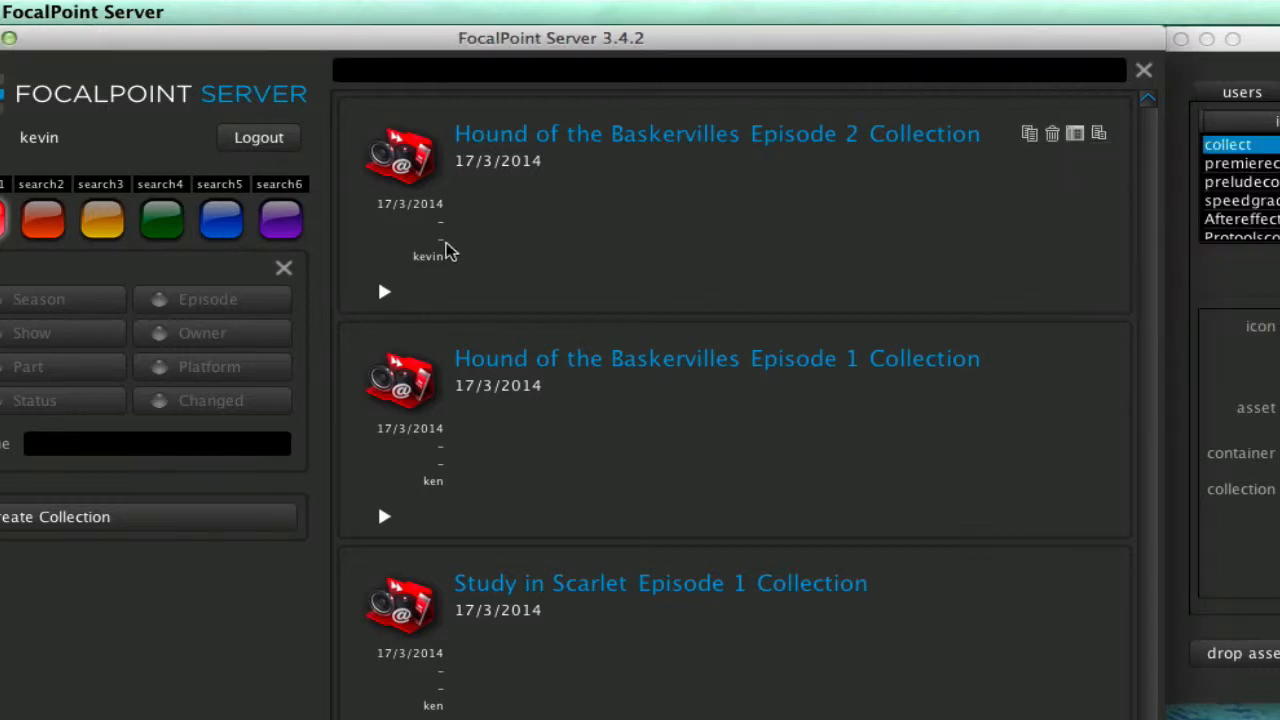
click(383, 291)
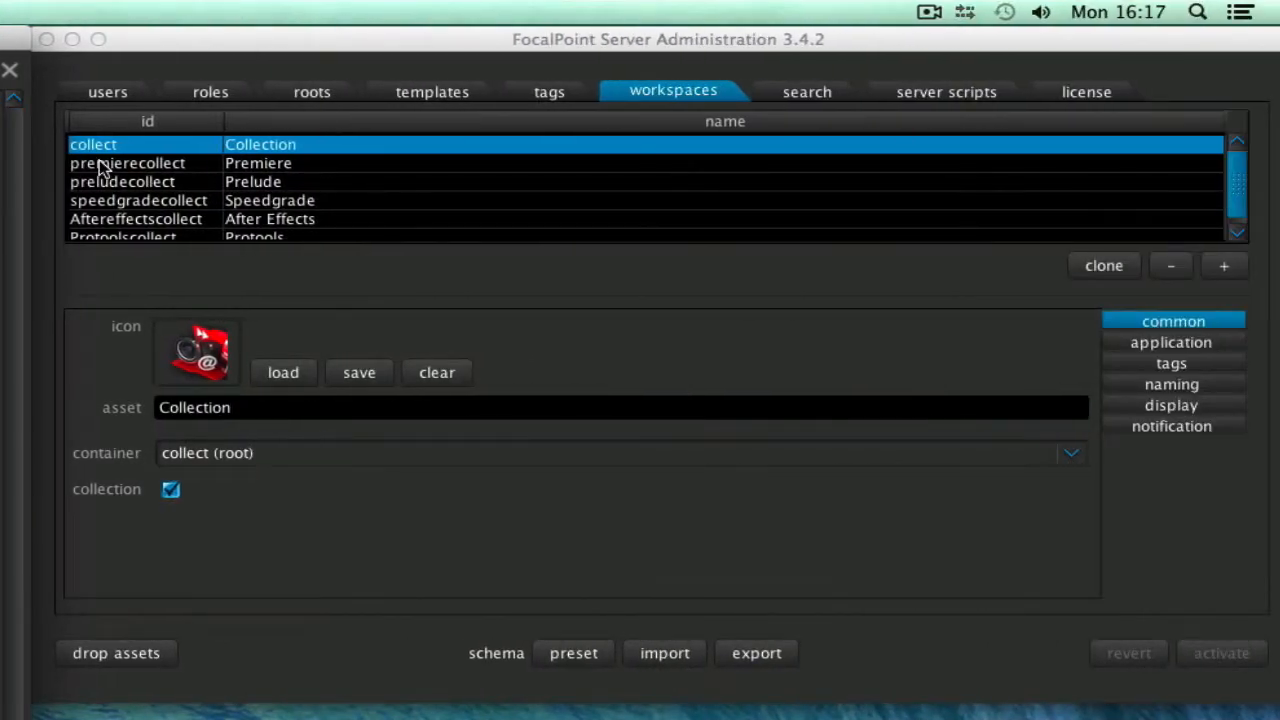
Step: Set the Premiere workspace's application file to the default PremiereProject template
click(100, 165)
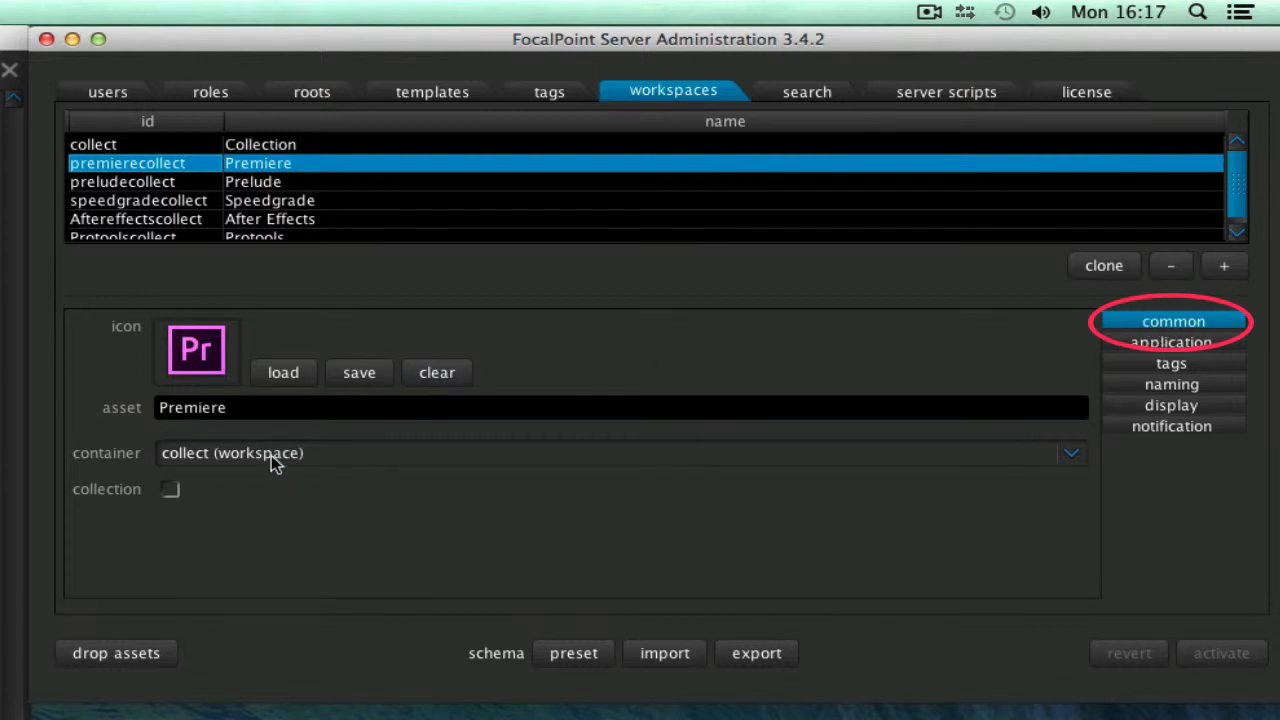
click(165, 458)
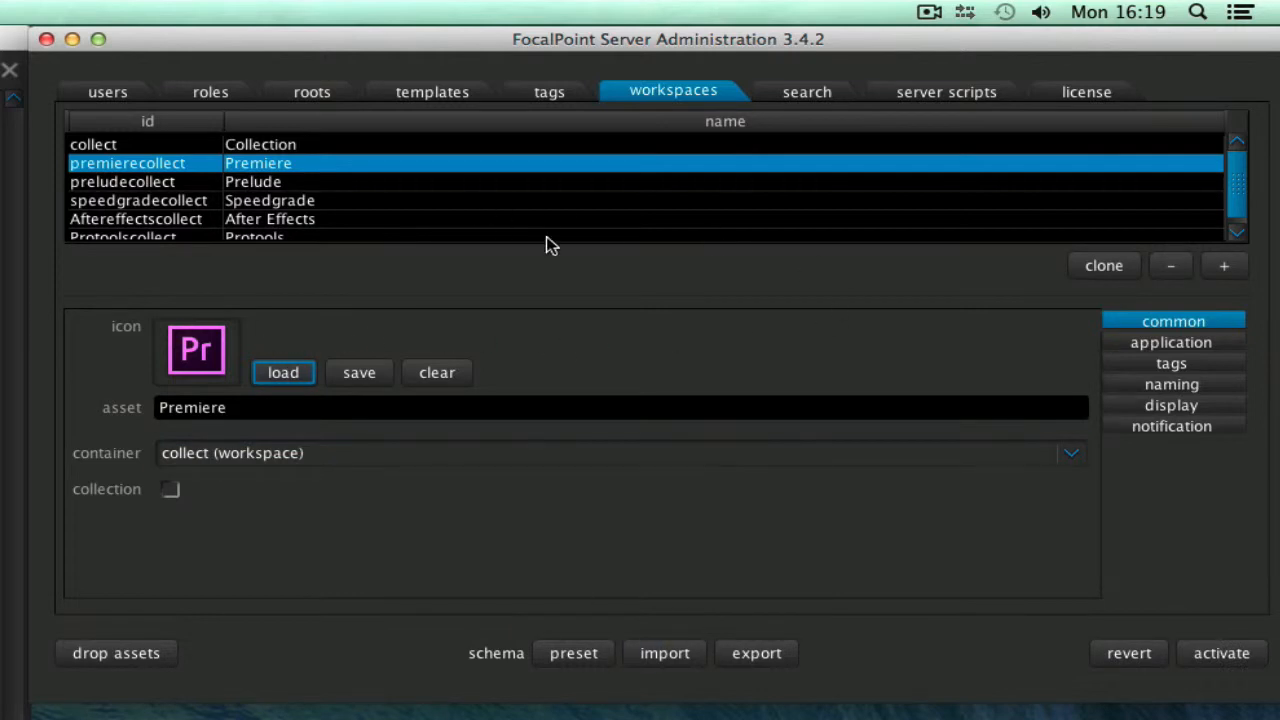
click(1143, 346)
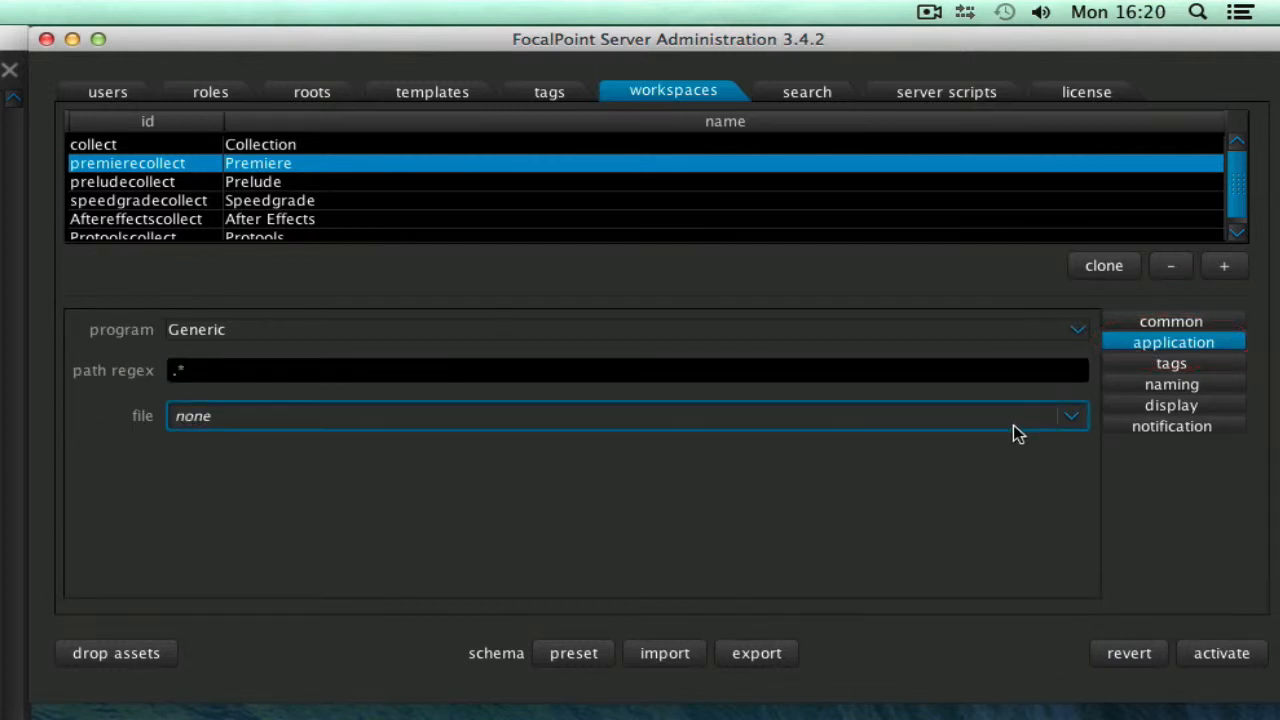
click(1076, 420)
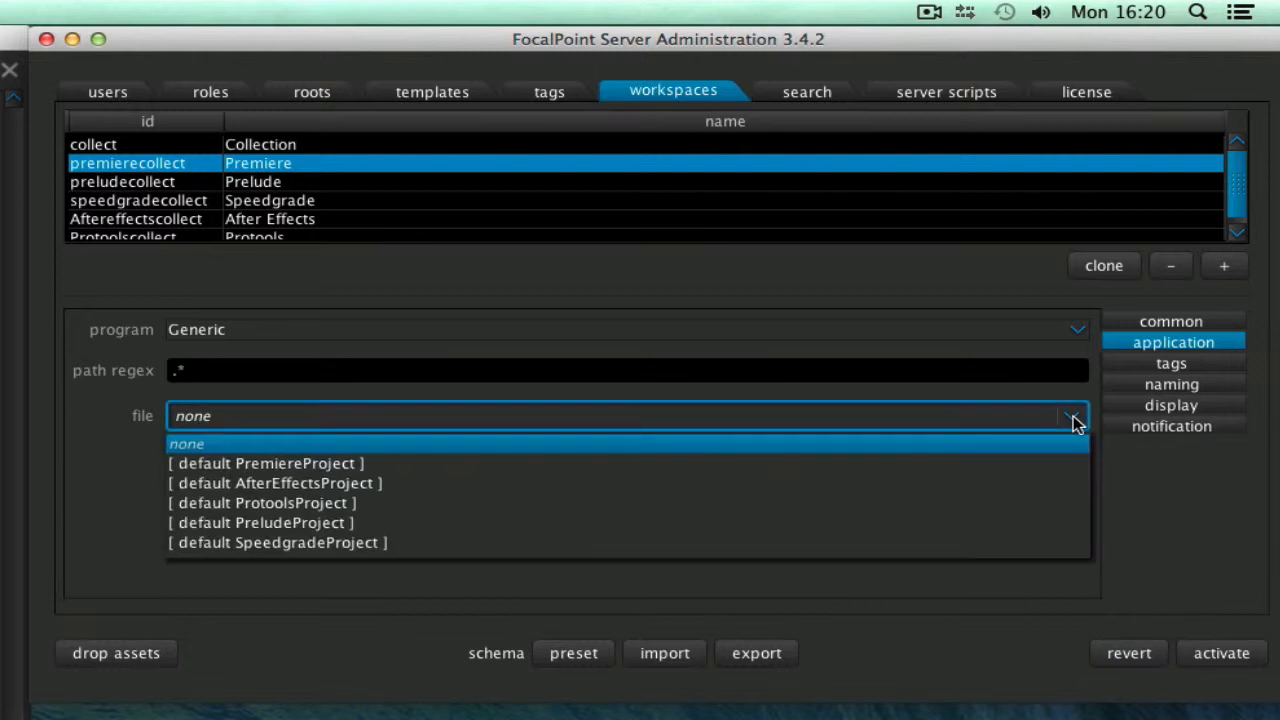
click(1062, 467)
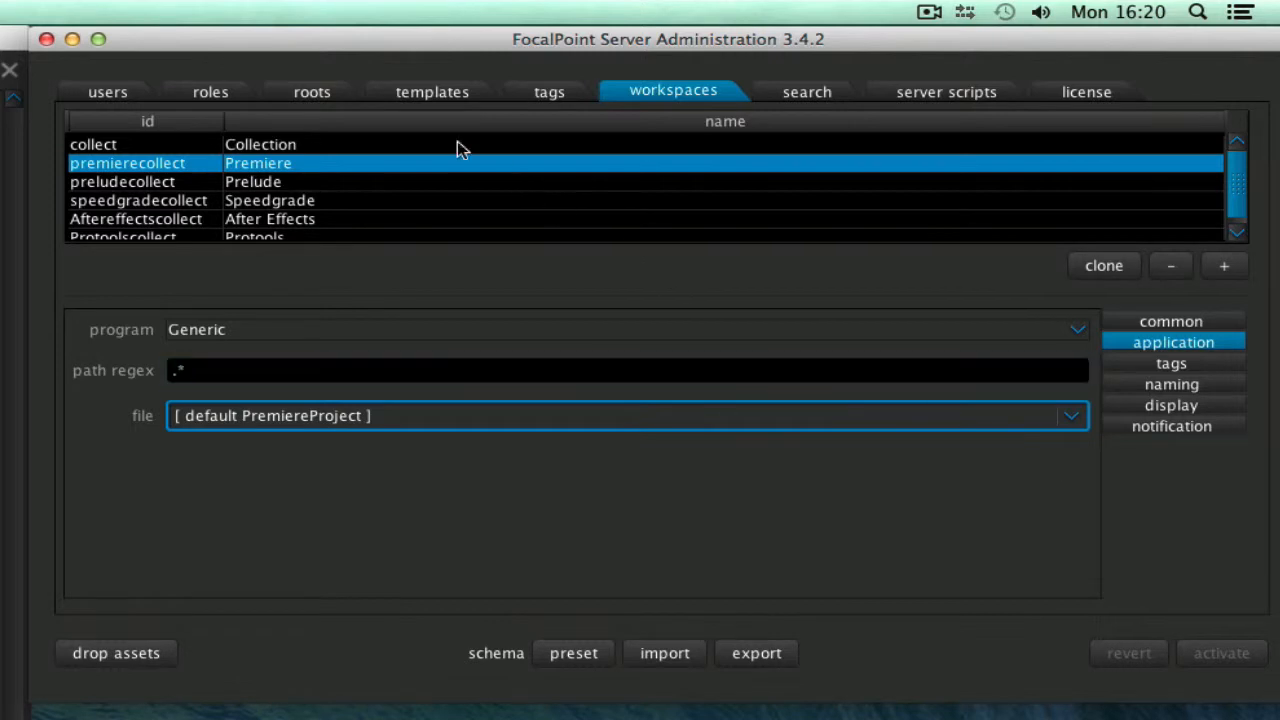
Step: Check which file the PremiereProject template uses and return to the file choices in the Premiere workspace's application settings
click(390, 95)
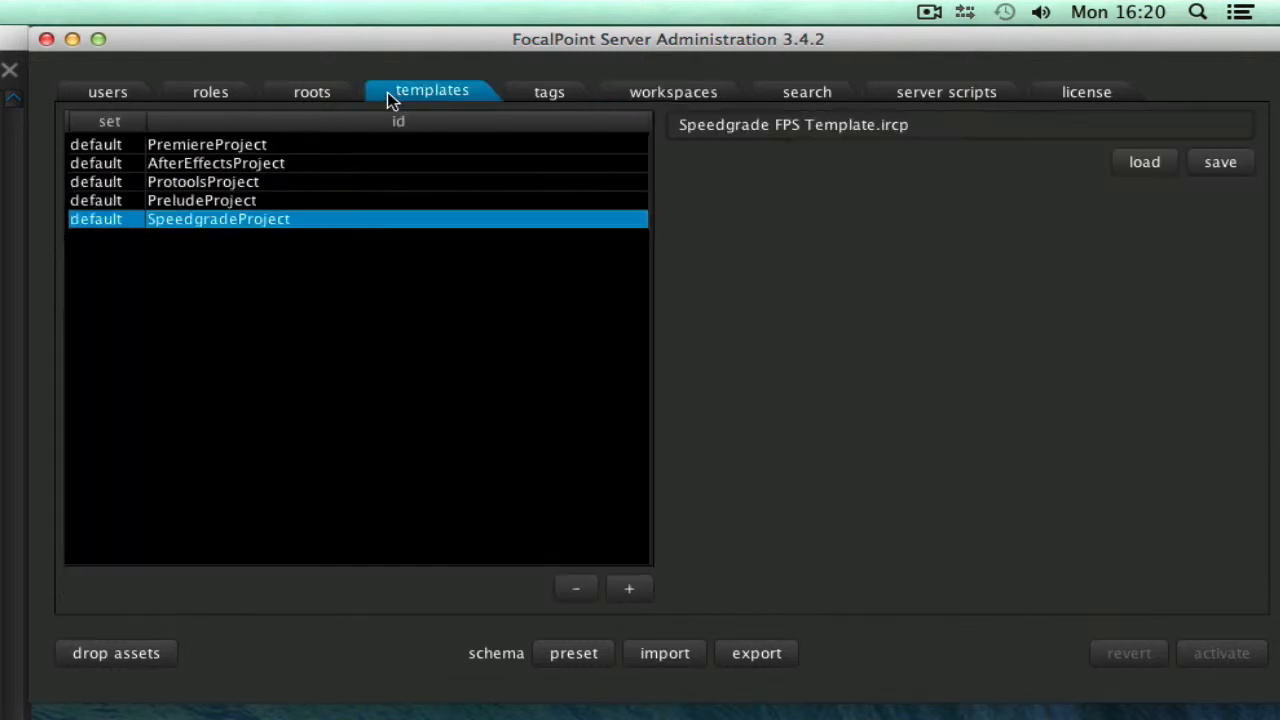
click(279, 148)
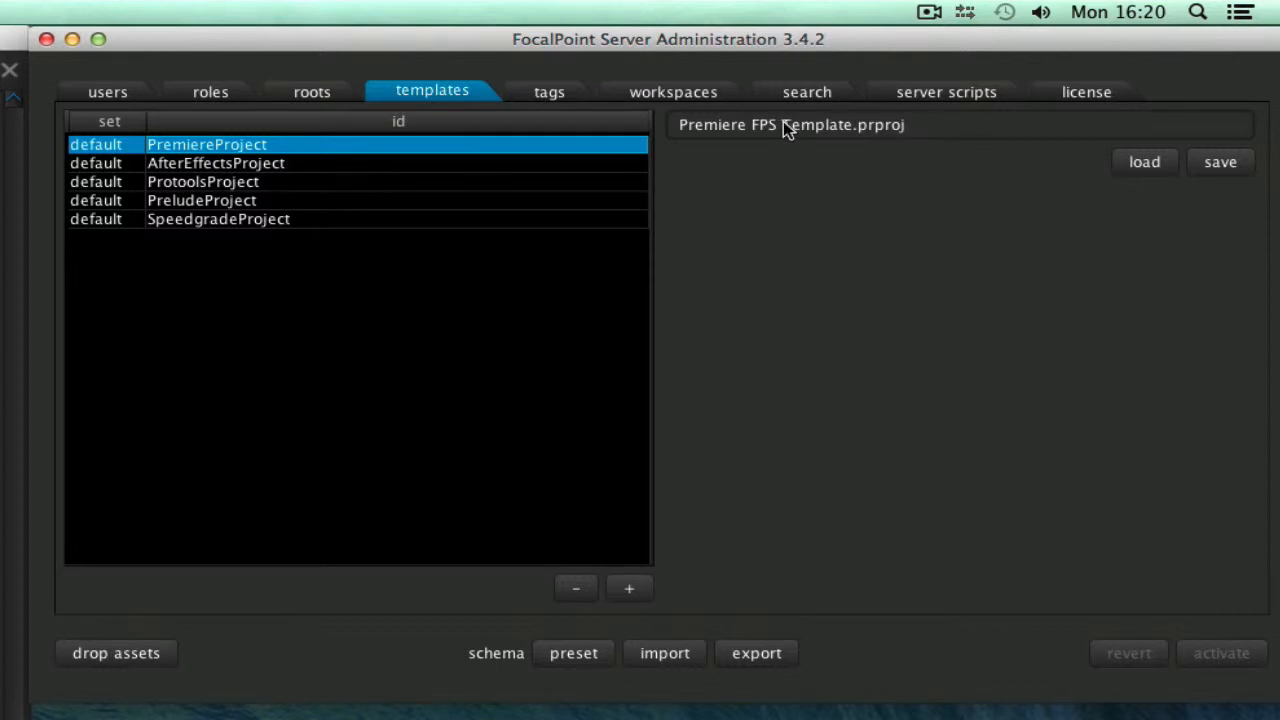
click(673, 92)
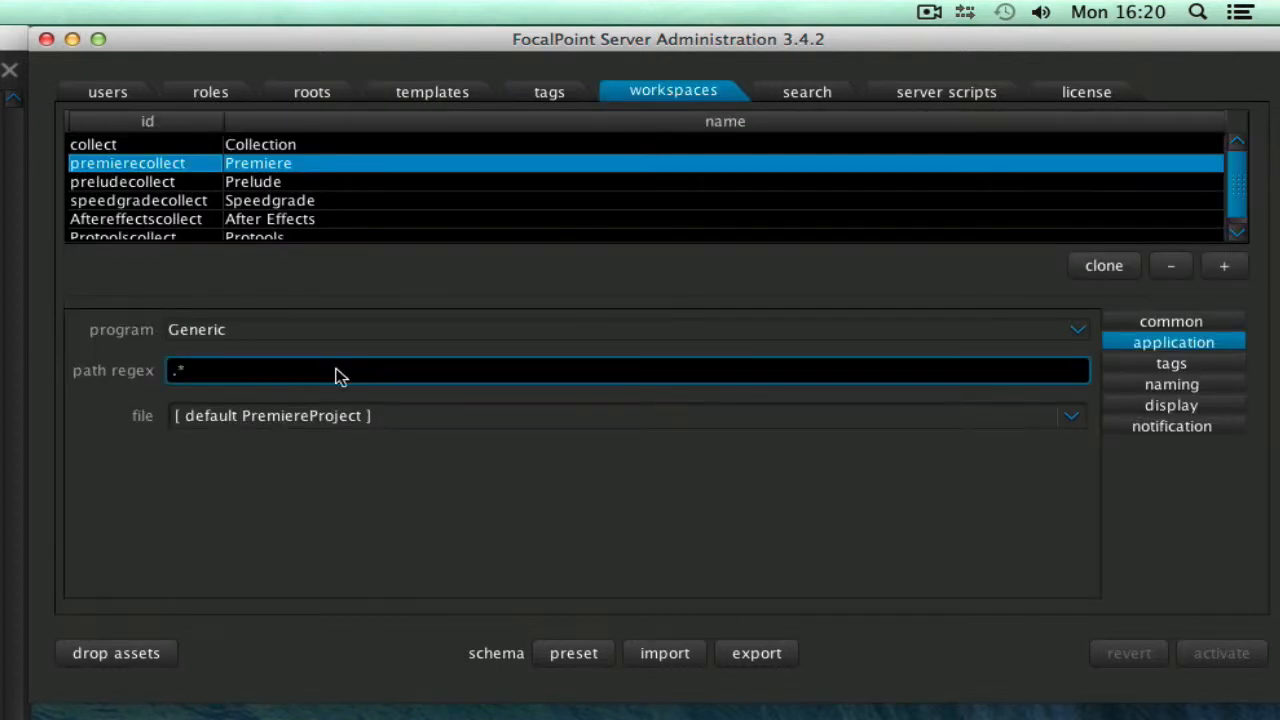
click(1072, 418)
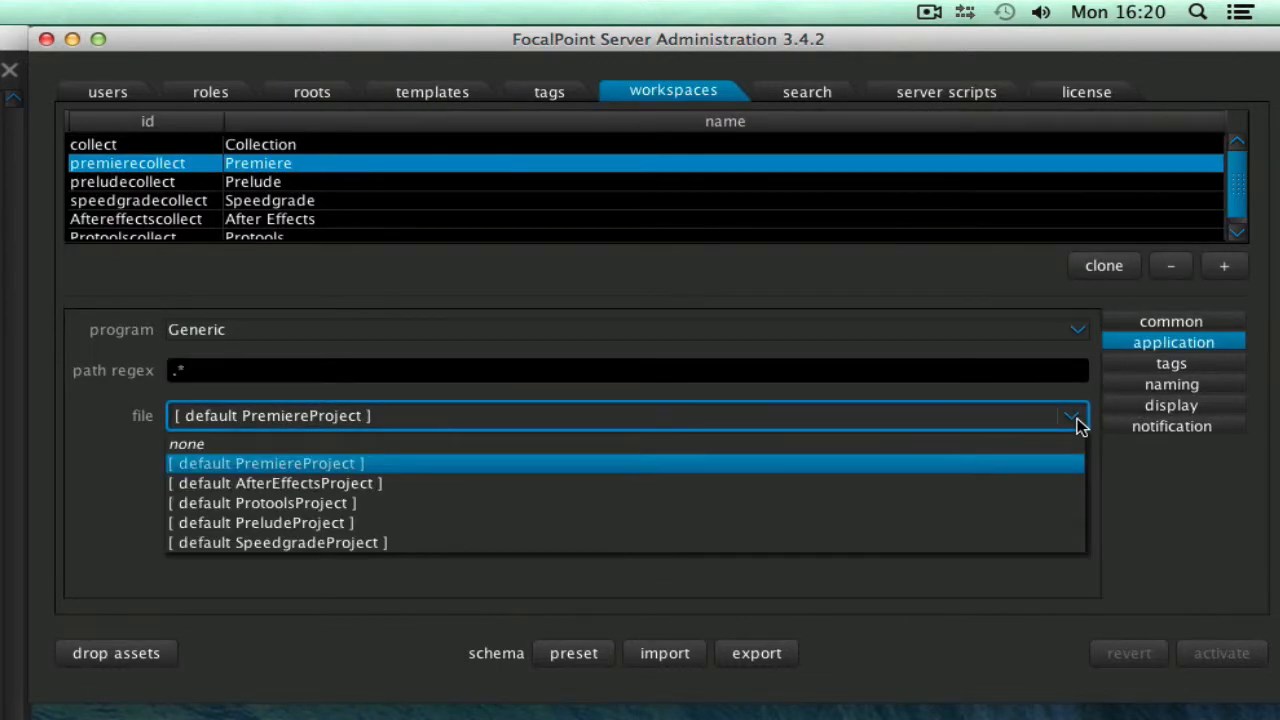
Step: Try adding the custom created tag to the Premiere workspace's tags and remove the duplicate entry
click(1172, 366)
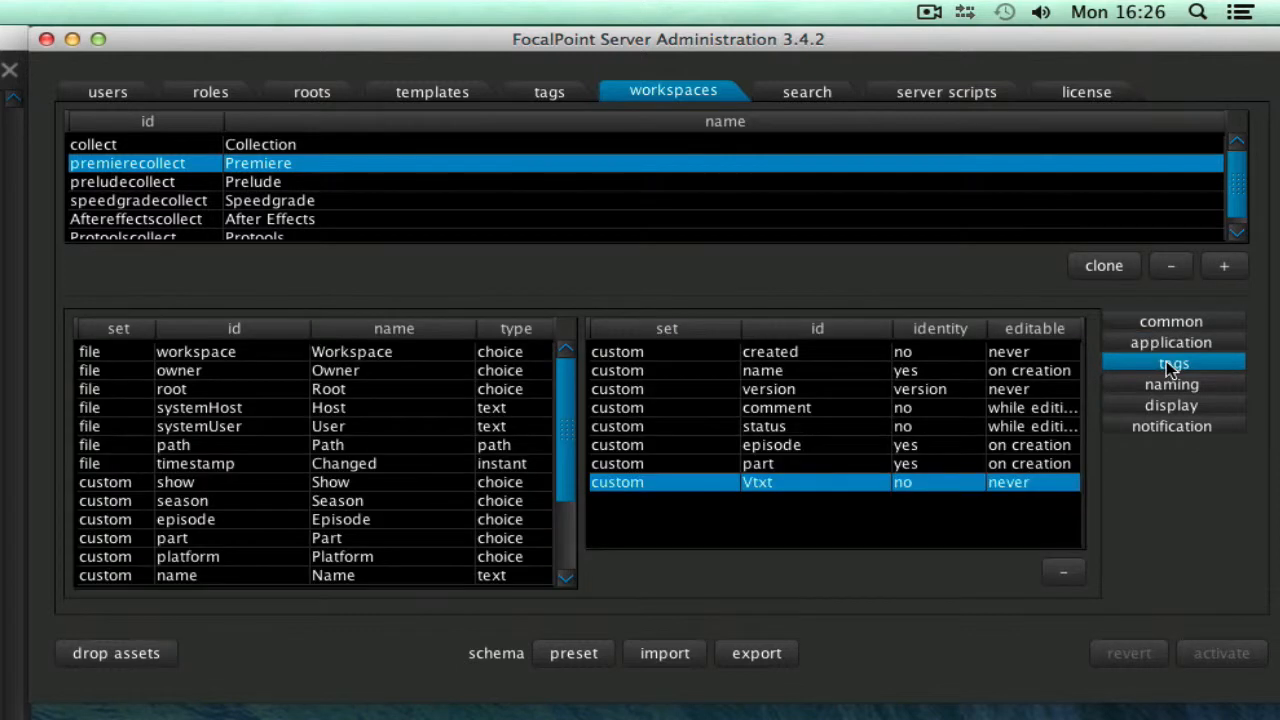
scroll(557, 417, down, 5)
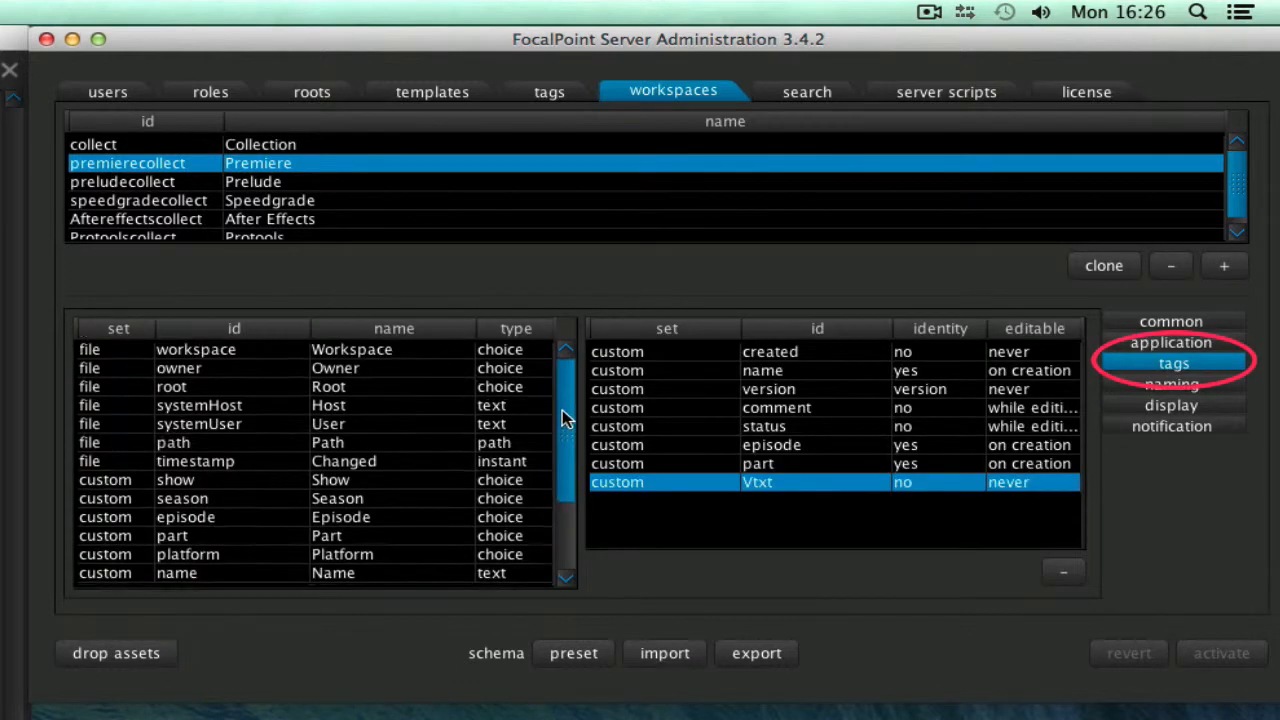
scroll(555, 500, up, 5)
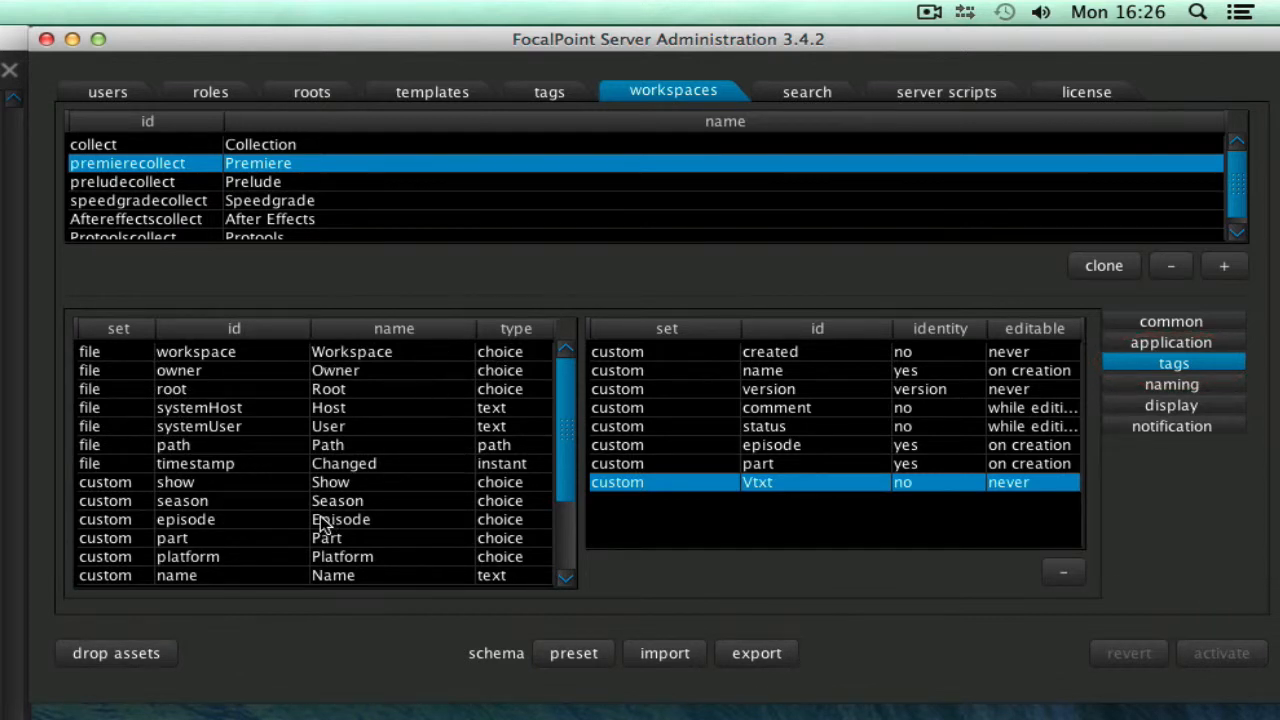
scroll(320, 520, down, 3)
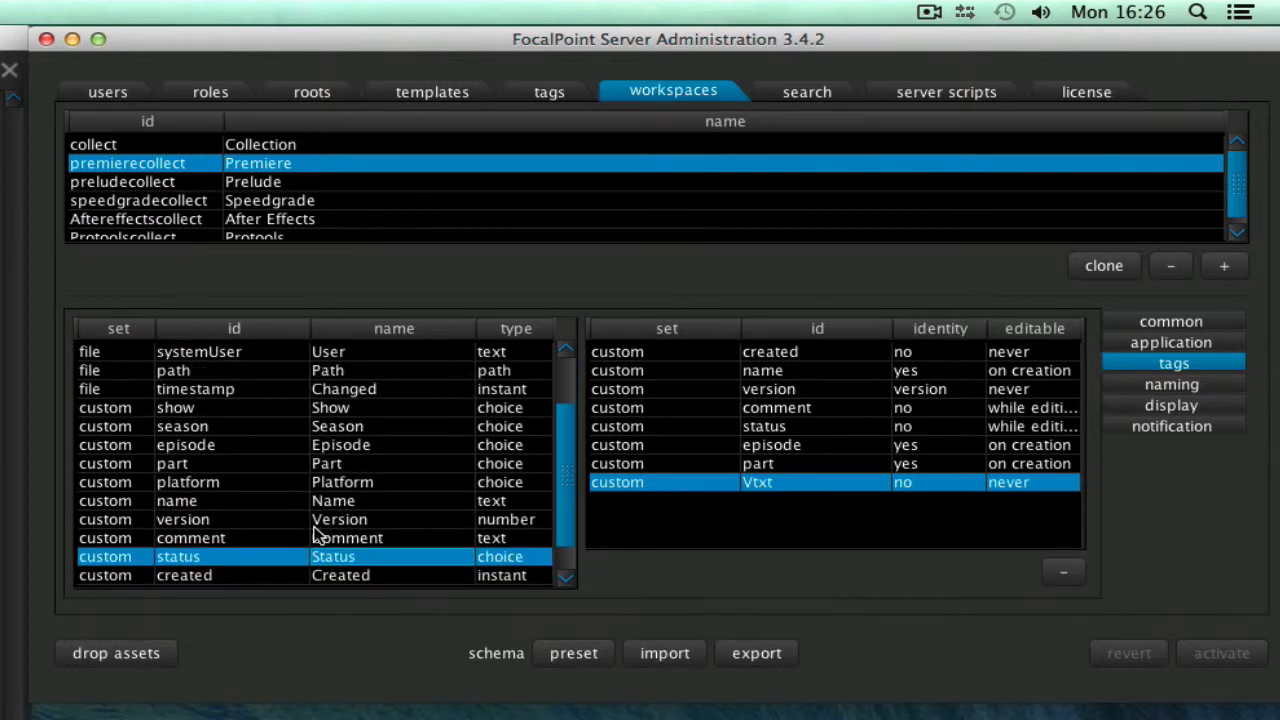
drag(314, 578, 766, 527)
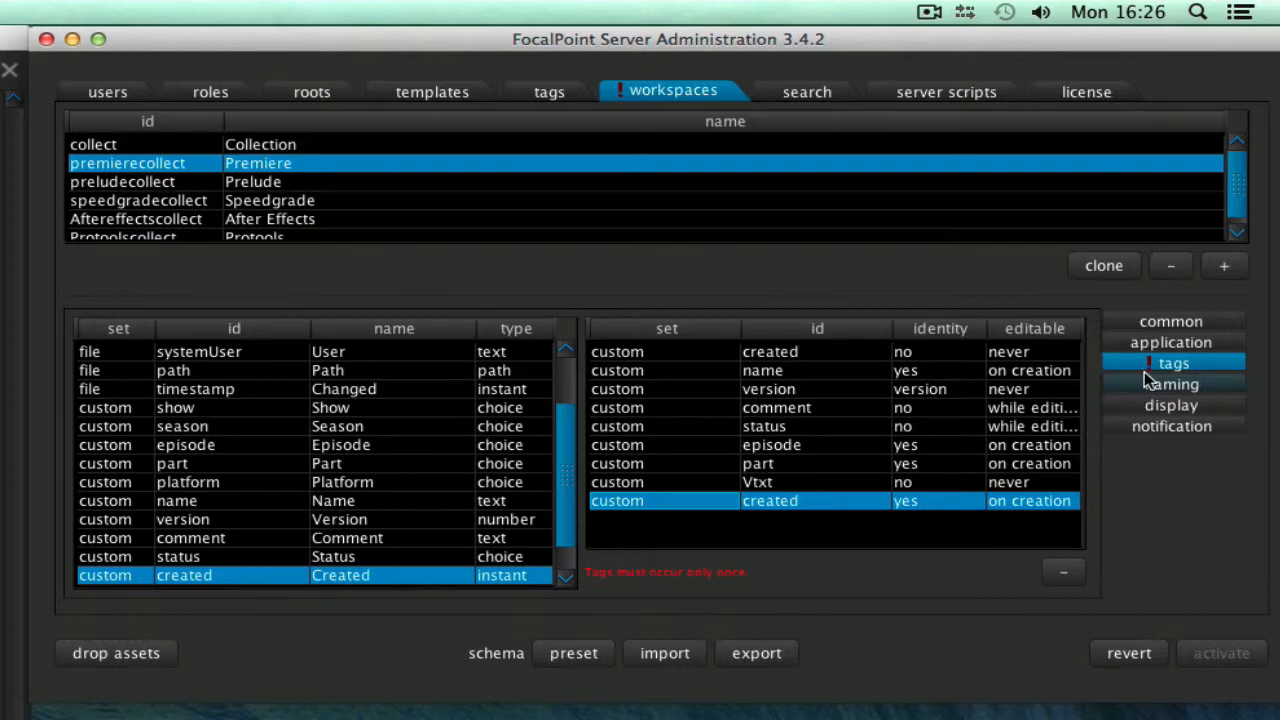
click(1057, 582)
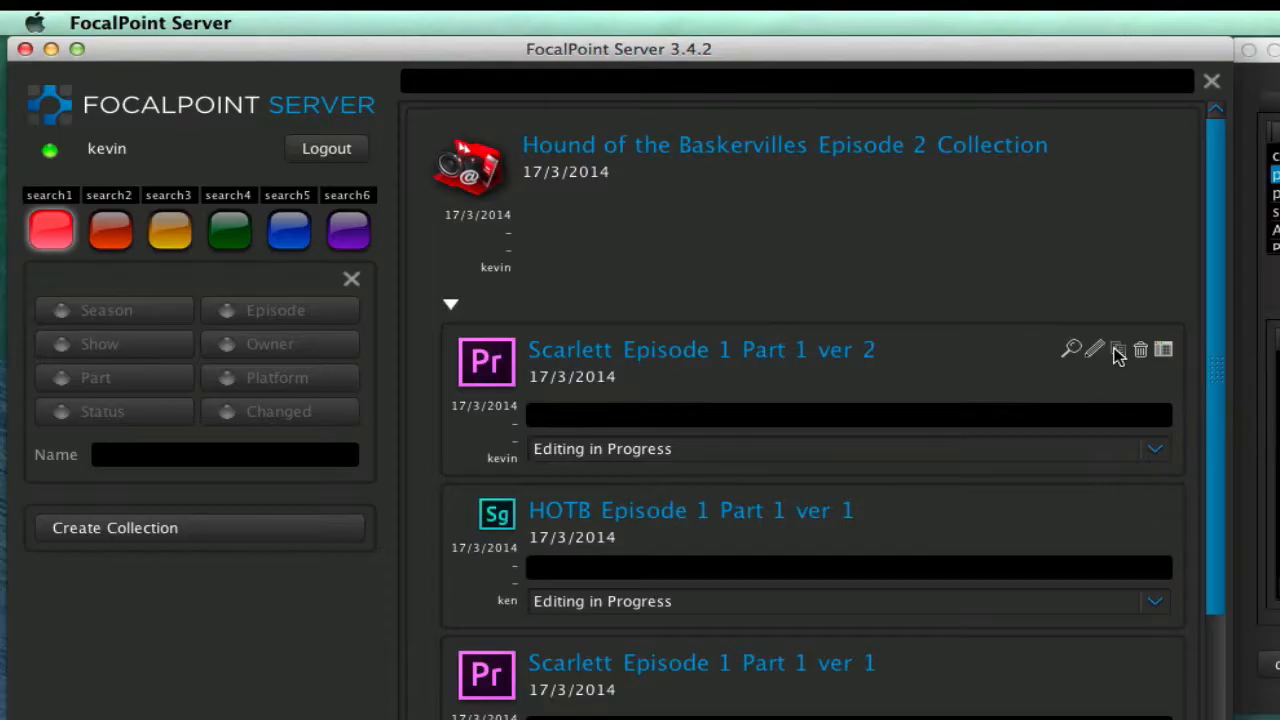
Step: Duplicate the Premiere project Scarlett Episode 1 Part 1 ver 2 in the Hound of the Baskervilles Episode 2 Collection
click(1117, 349)
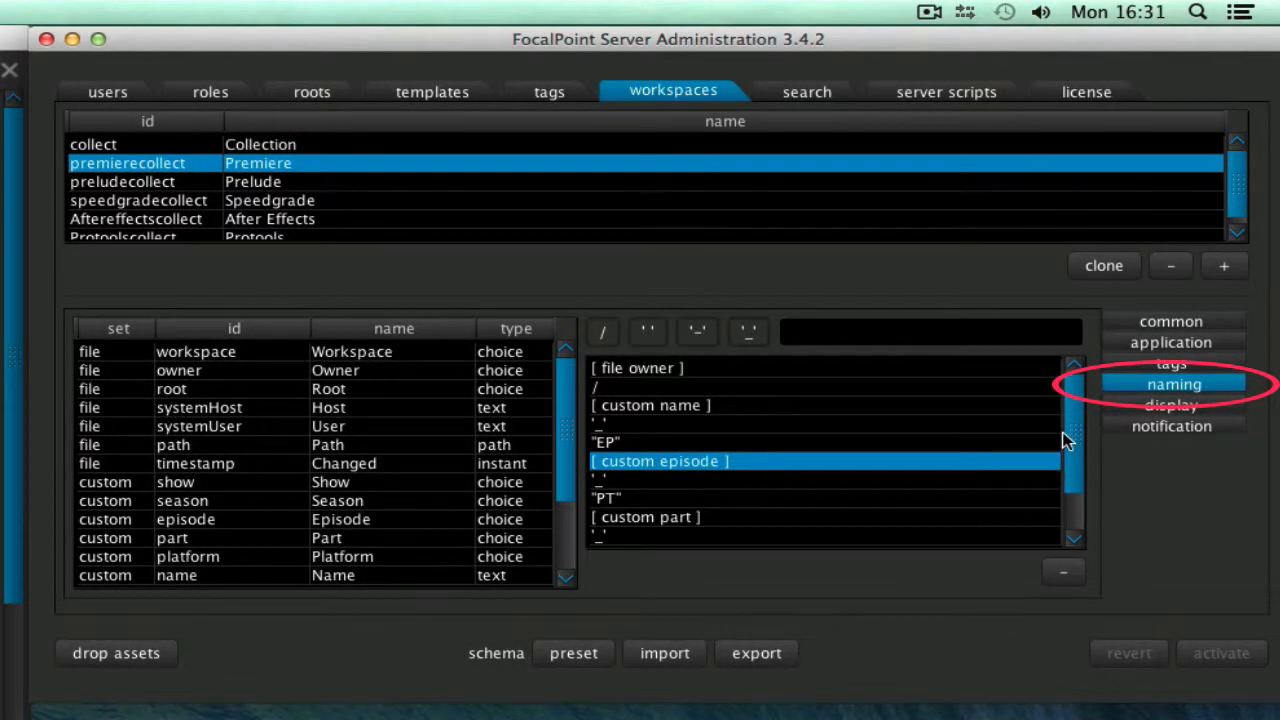
Step: Review the Premiere workspace's whole naming pattern through to the file extension, and start a custom text entry for it
mouse_move(1074, 437)
mouse_down()
mouse_move(1077, 477)
mouse_move(1063, 414)
mouse_up()
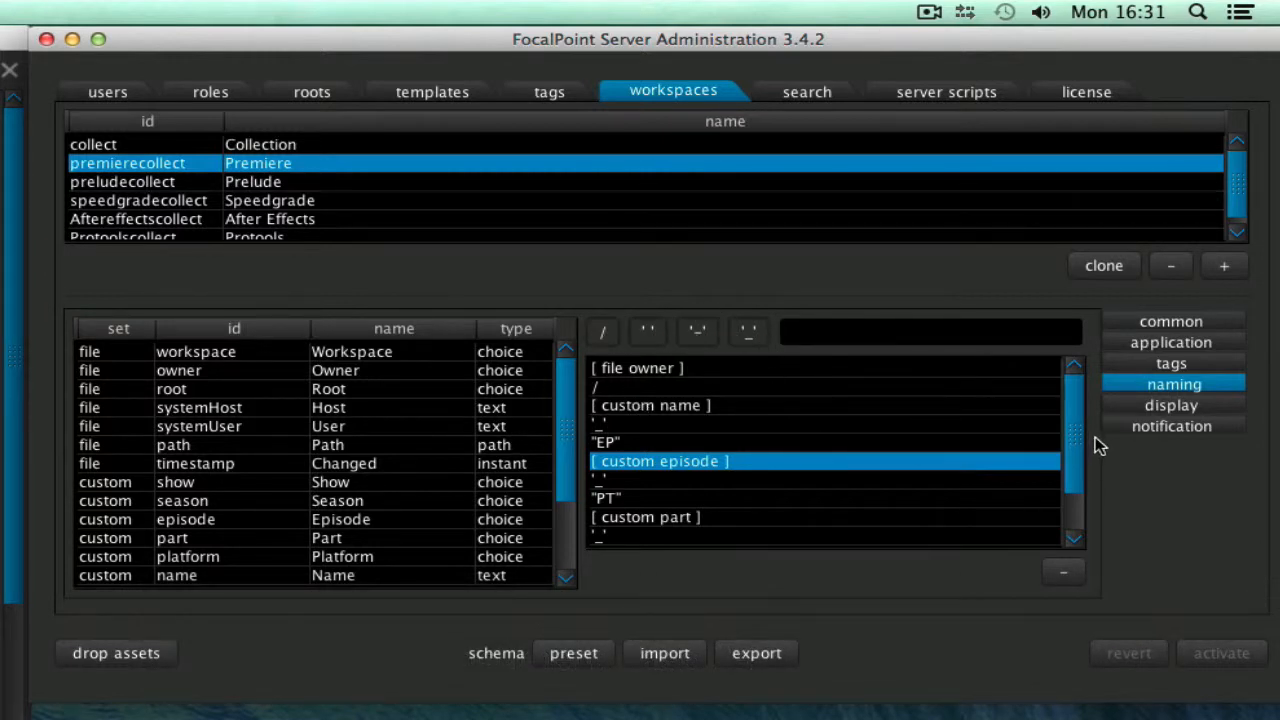
drag(1075, 435, 1071, 496)
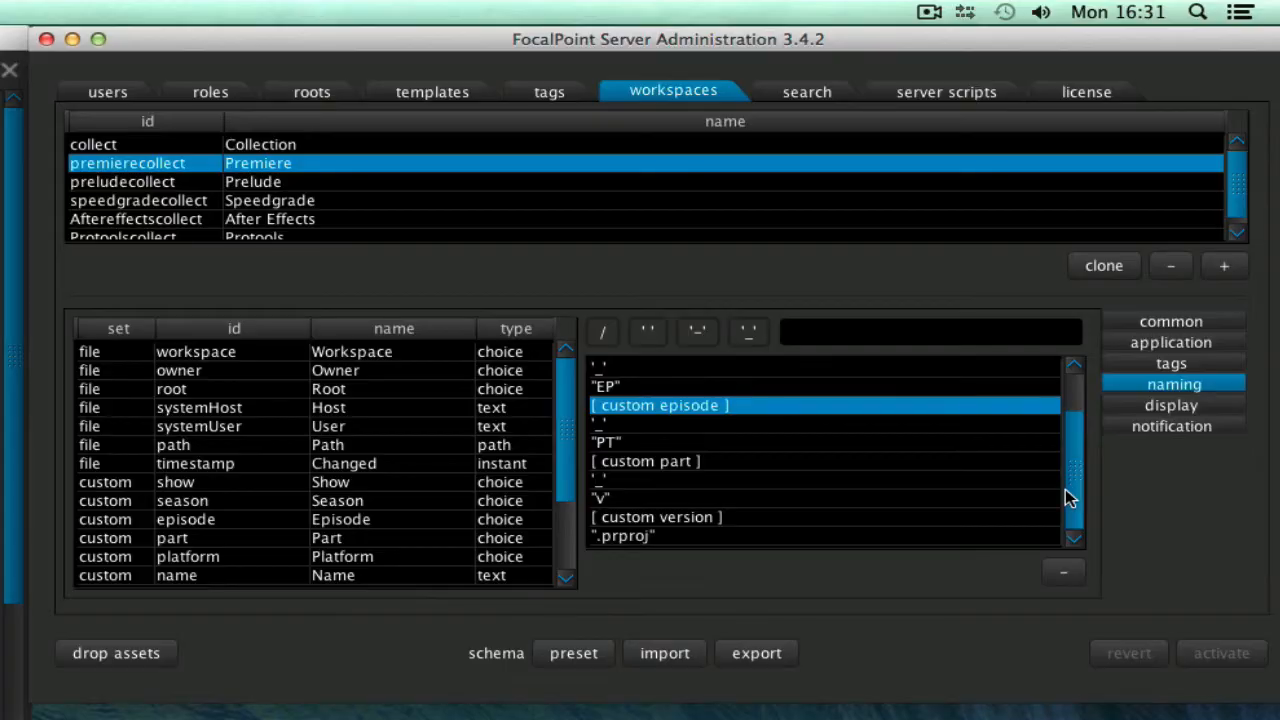
drag(1069, 493, 1079, 325)
click(1077, 331)
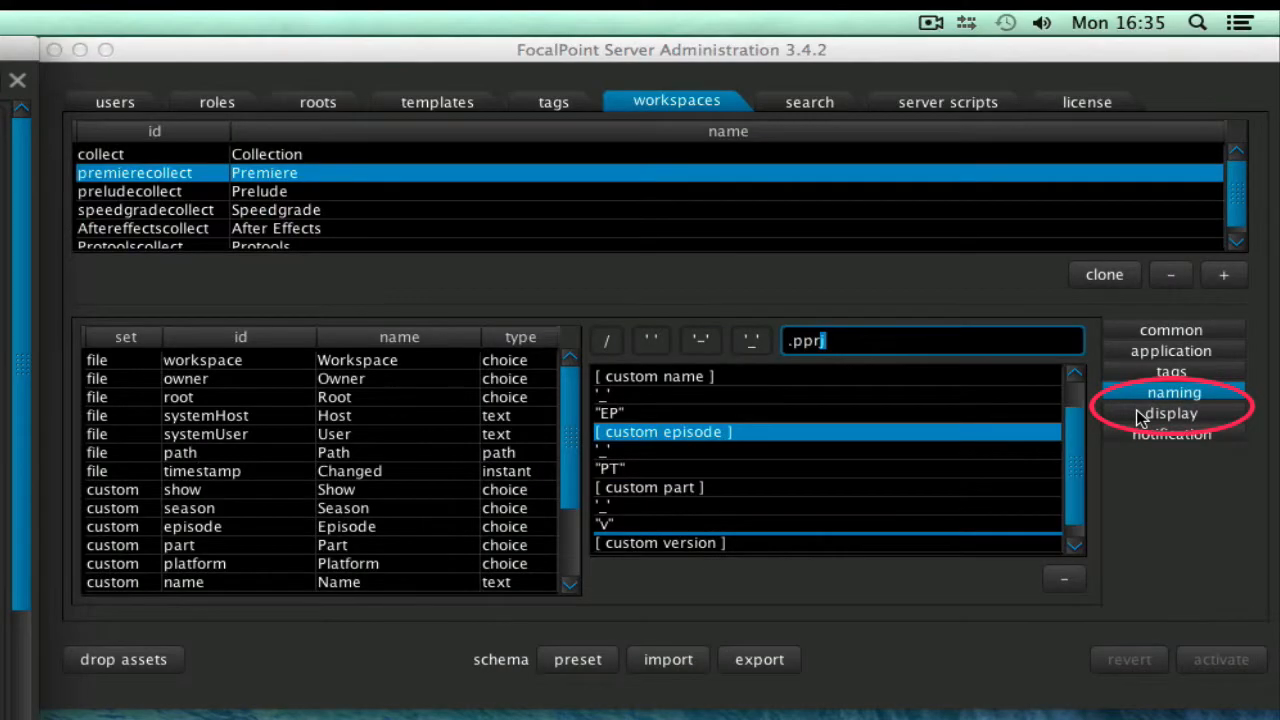
Step: In the Premiere workspace's sidebar display, try inserting a second systemHost tag and remove it; try moving timestamp below systemHost and revert that
click(1140, 414)
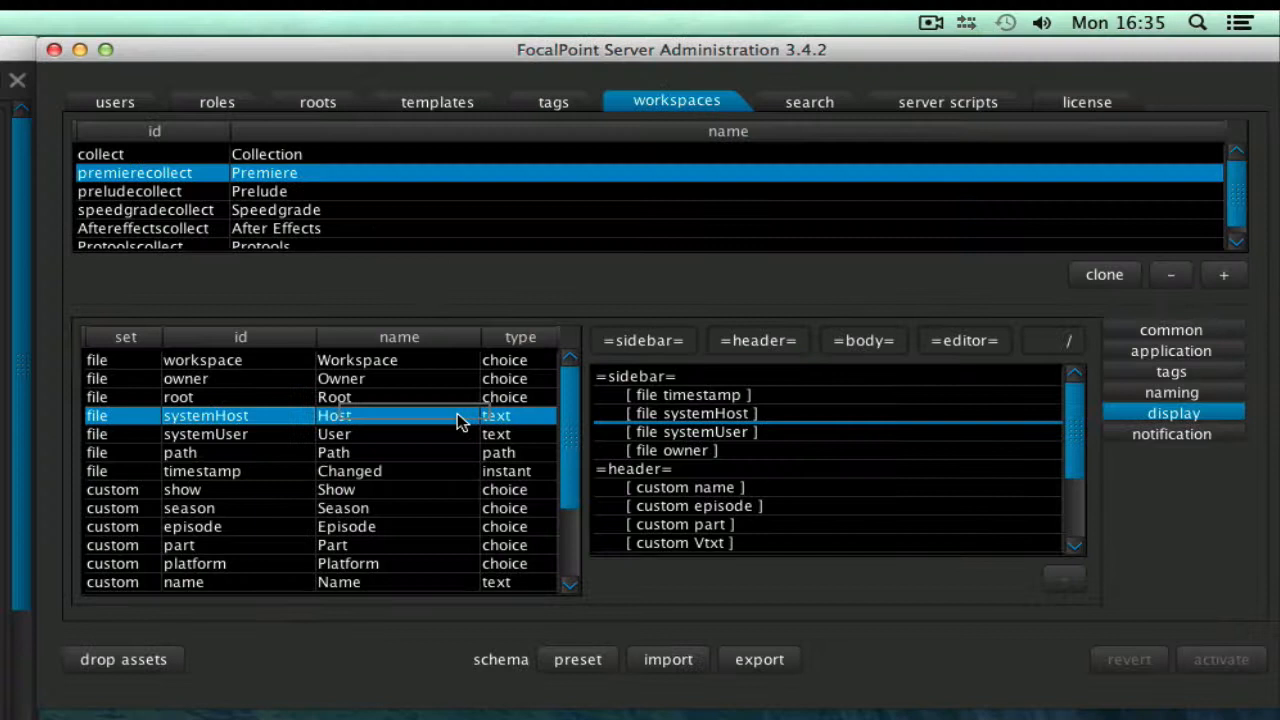
drag(457, 420, 672, 428)
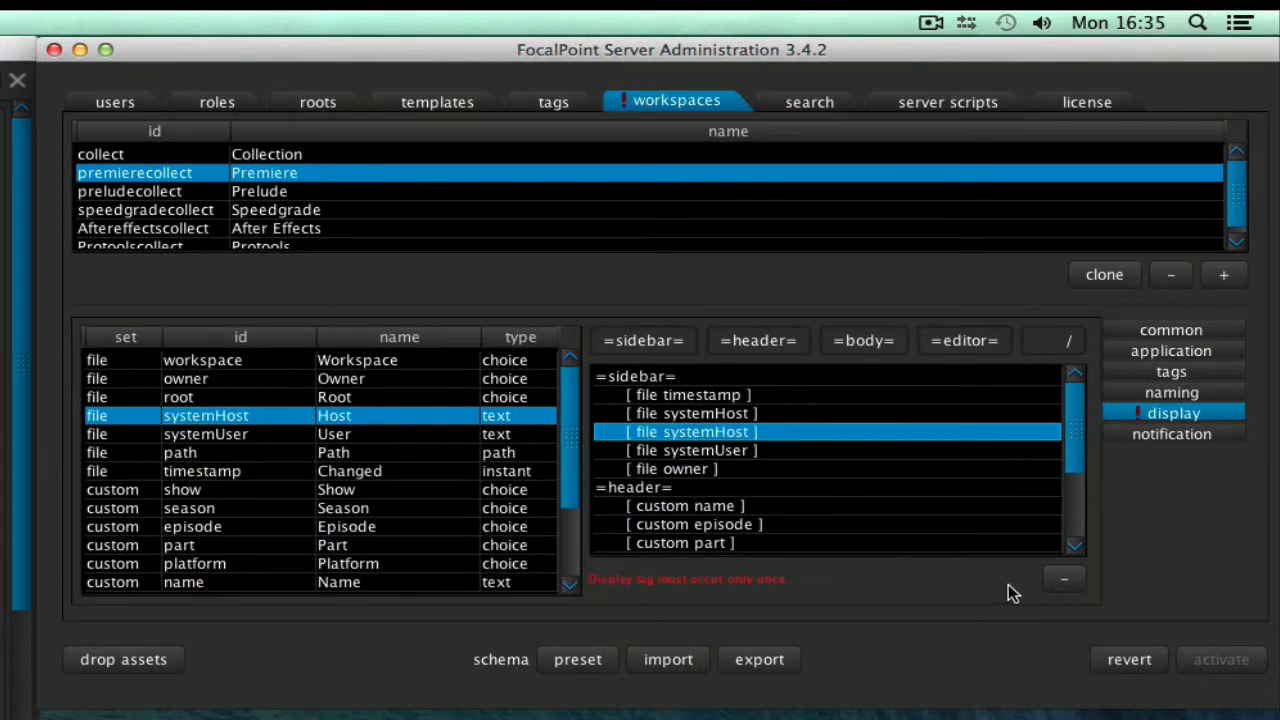
click(1064, 580)
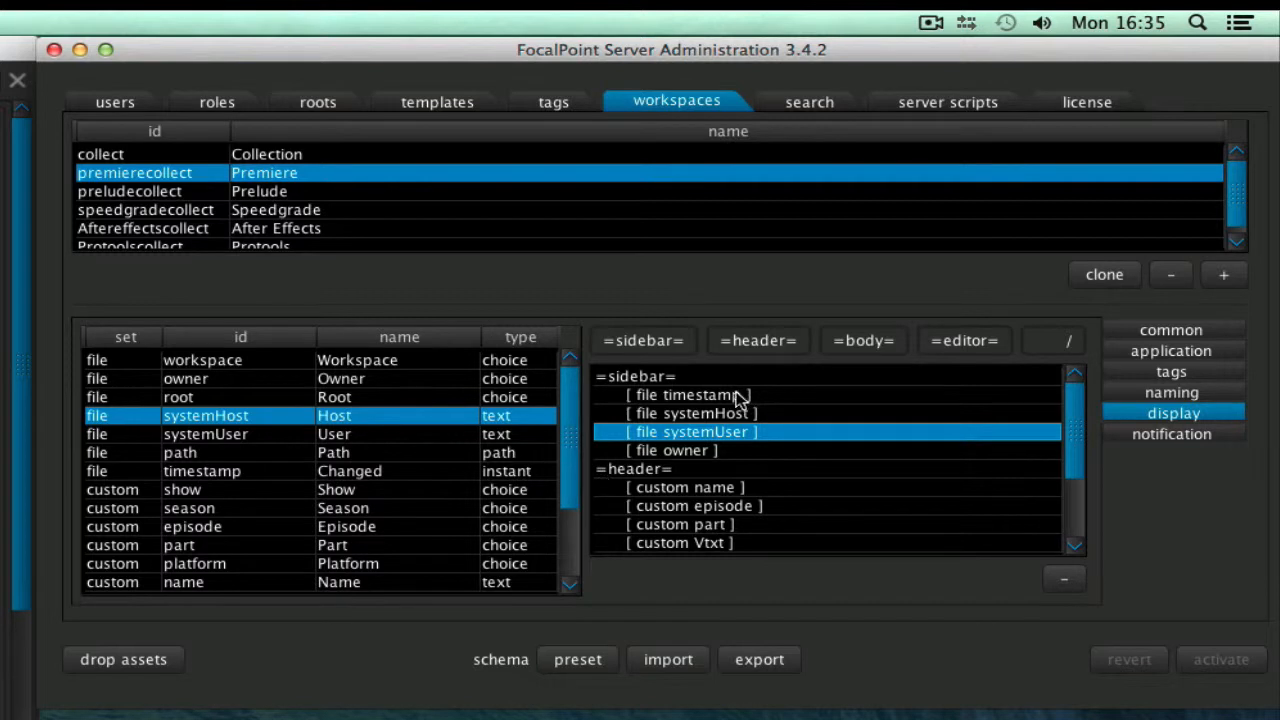
mouse_move(733, 416)
mouse_down()
mouse_move(725, 395)
mouse_move(735, 430)
mouse_up()
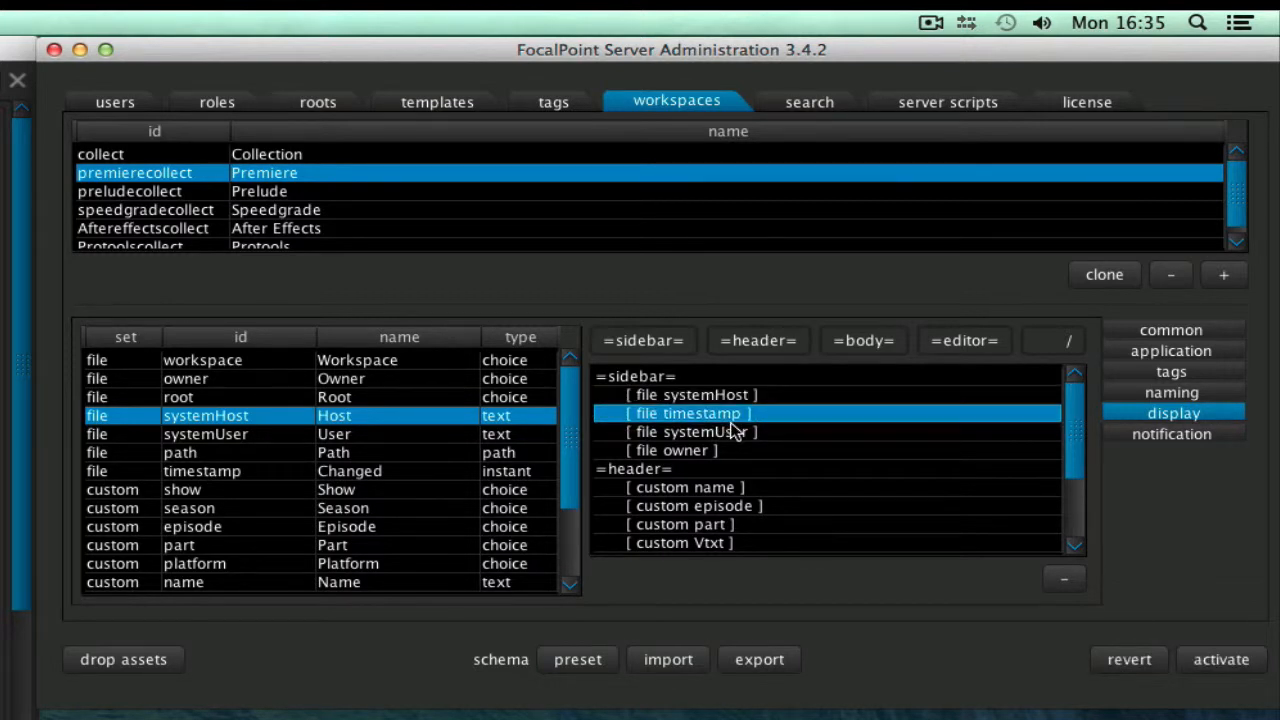
click(1130, 660)
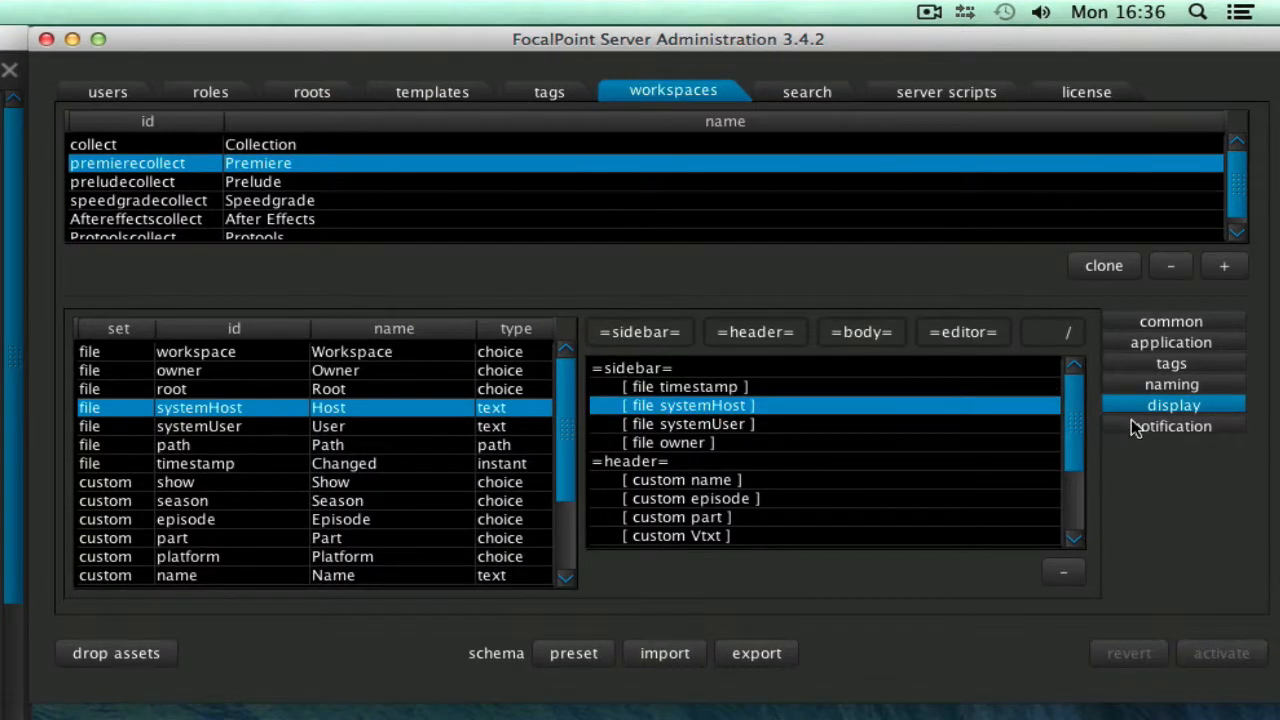
Step: Examine the tags and text used in the header and body of the Premiere workspace's notification
click(1170, 427)
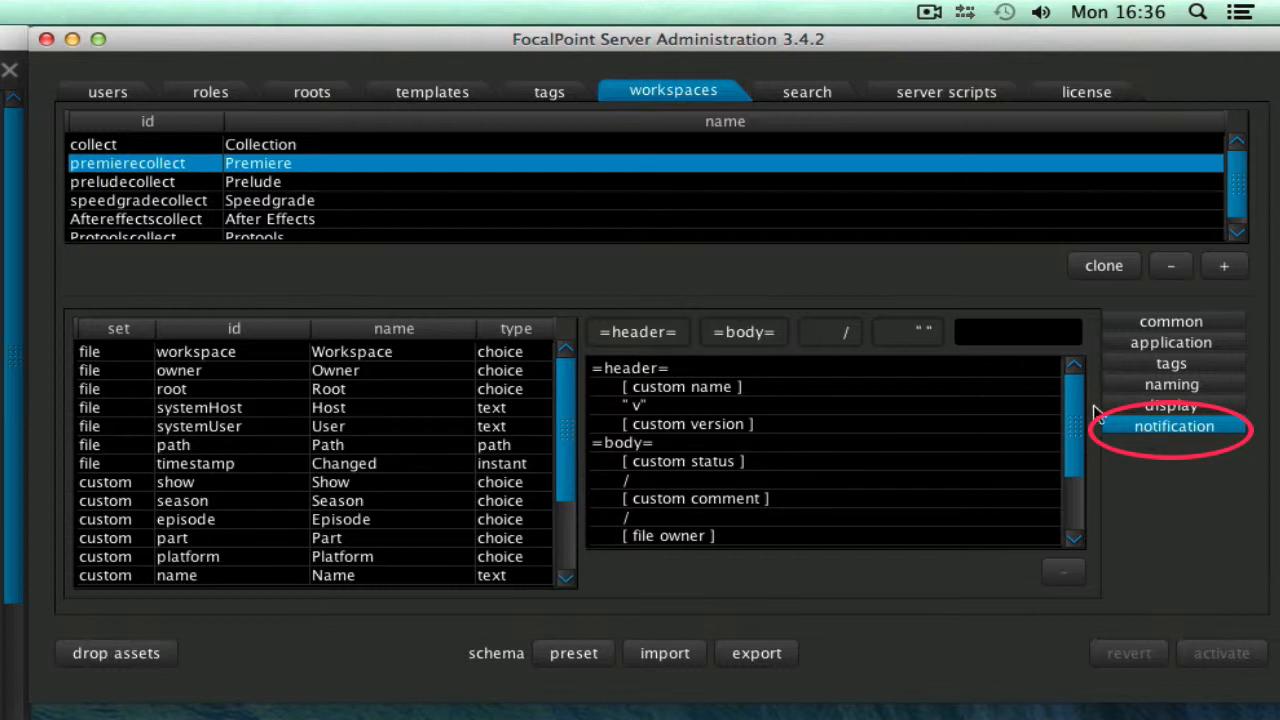
mouse_move(1080, 414)
mouse_down()
mouse_move(1078, 497)
mouse_move(1075, 395)
mouse_up()
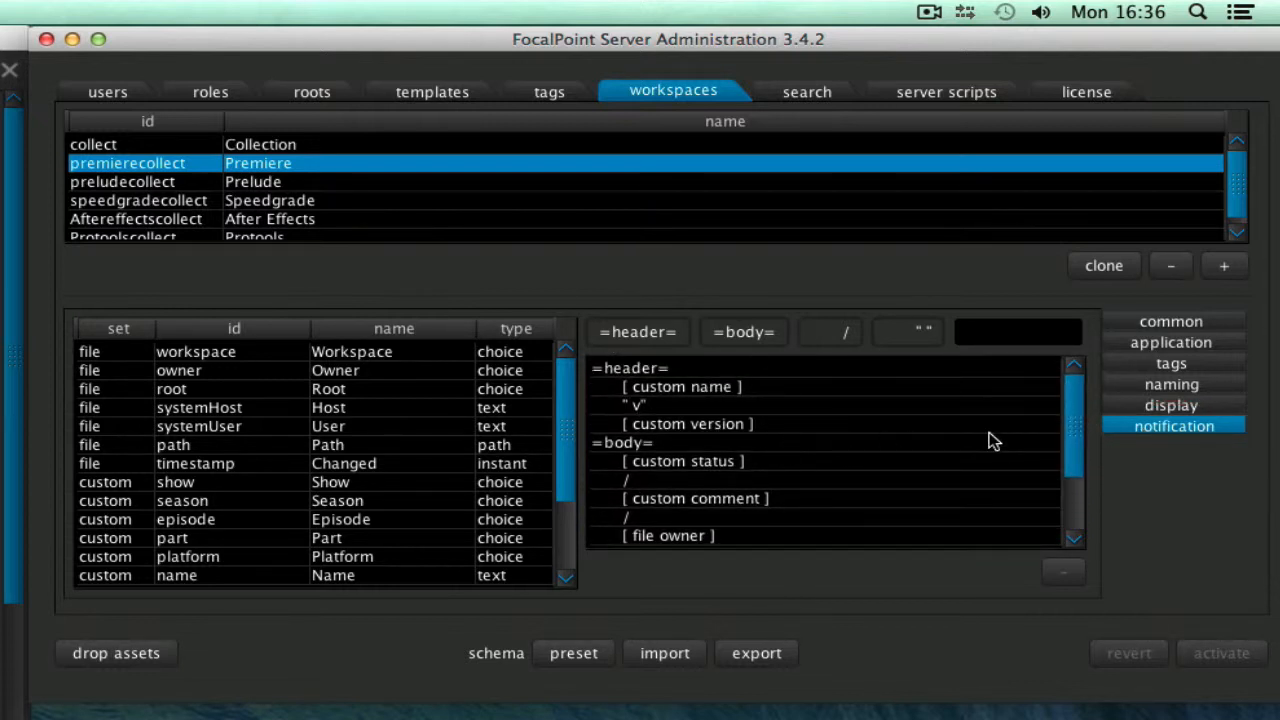
scroll(990, 441, down, 5)
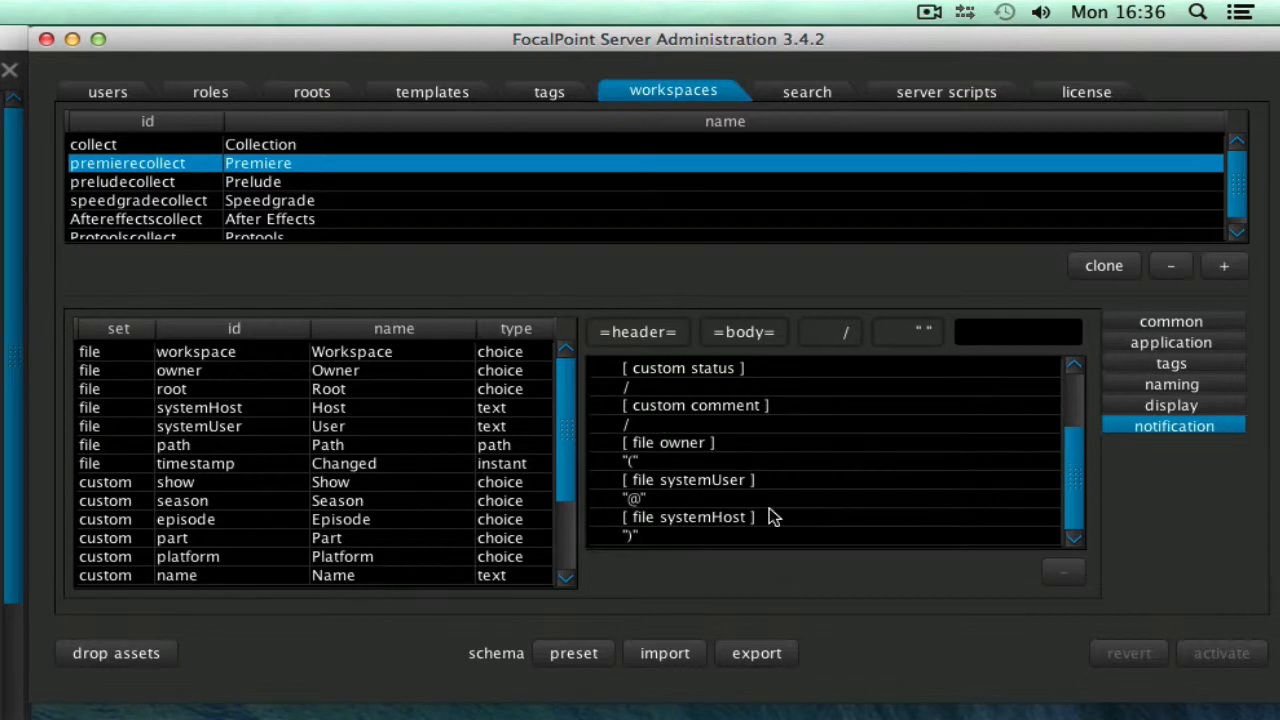